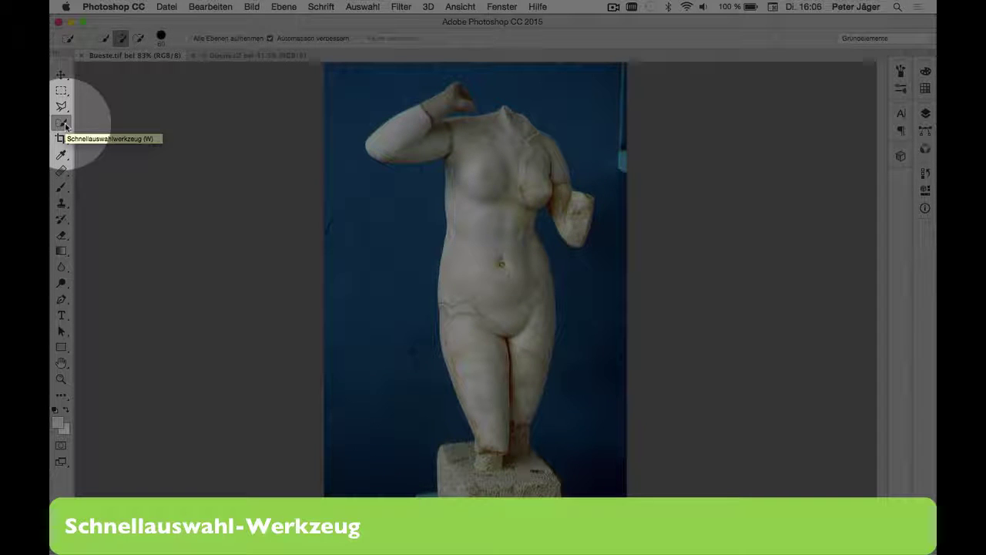
Select the blue background with Quick Selection, then invert the selection to select the statue.
left_click_drag(339, 273, 326, 229)
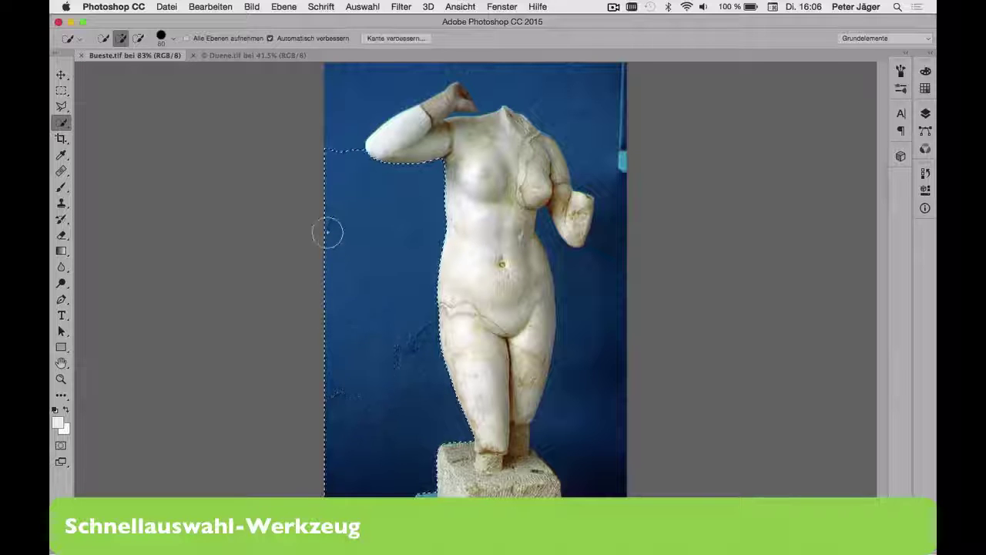
mouse_move(574, 69)
left_mouse_down()
mouse_move(607, 115)
mouse_move(625, 229)
mouse_move(611, 387)
left_mouse_up()
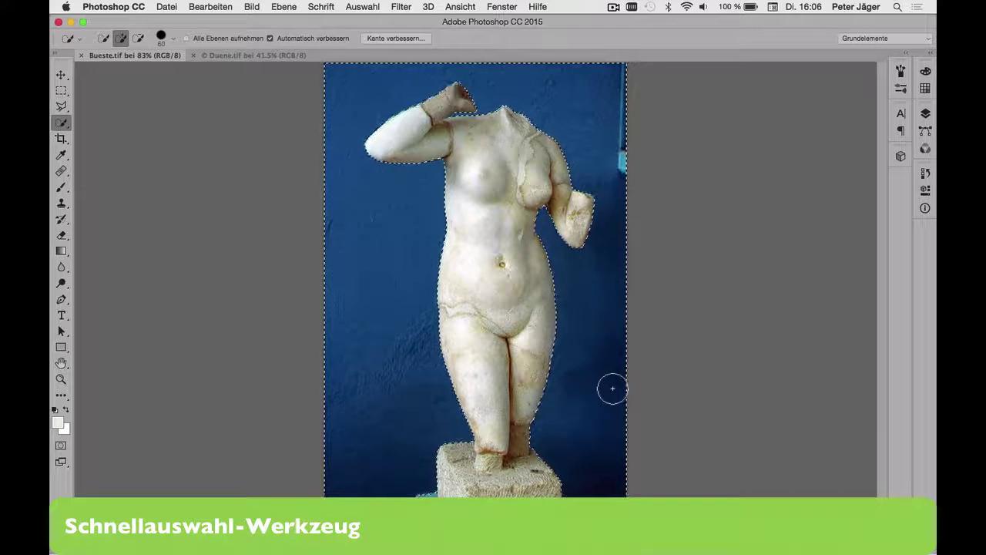
left_click(345, 6)
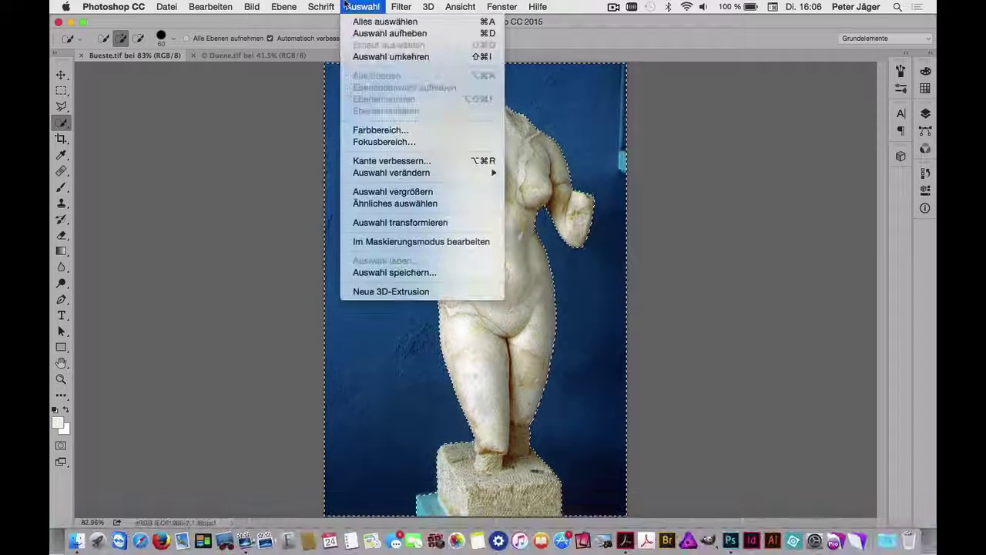
left_click(369, 60)
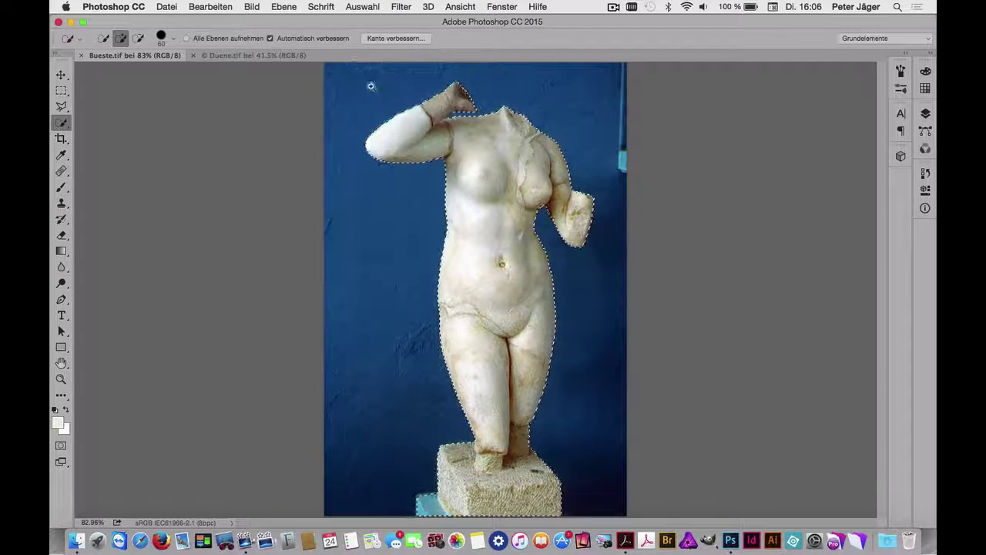
Zoom in on the shoulder and add the raised upper arm to the statue selection.
scroll(471, 116, "up", 3)
scroll(431, 150, "up", 5)
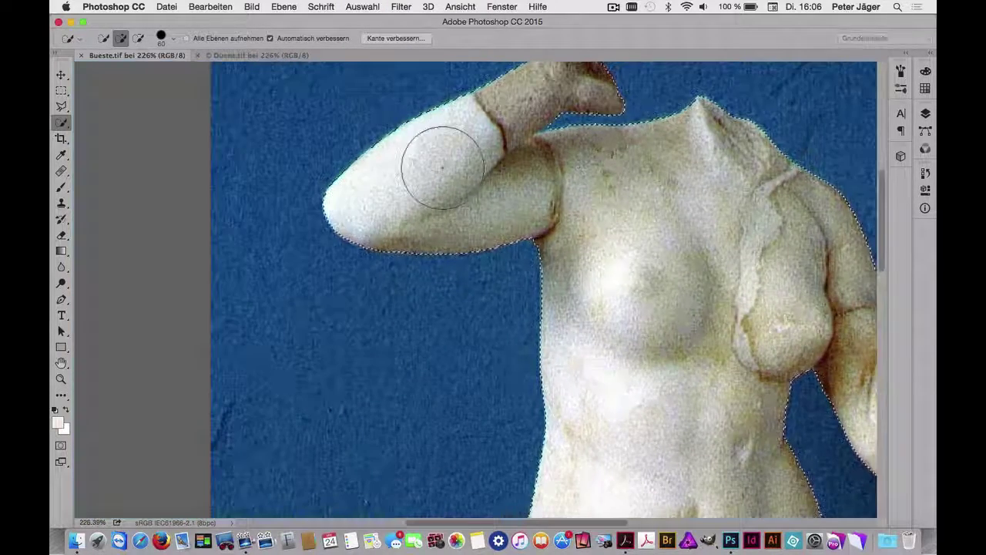
left_click(442, 167)
left_click_drag(441, 167, 433, 112)
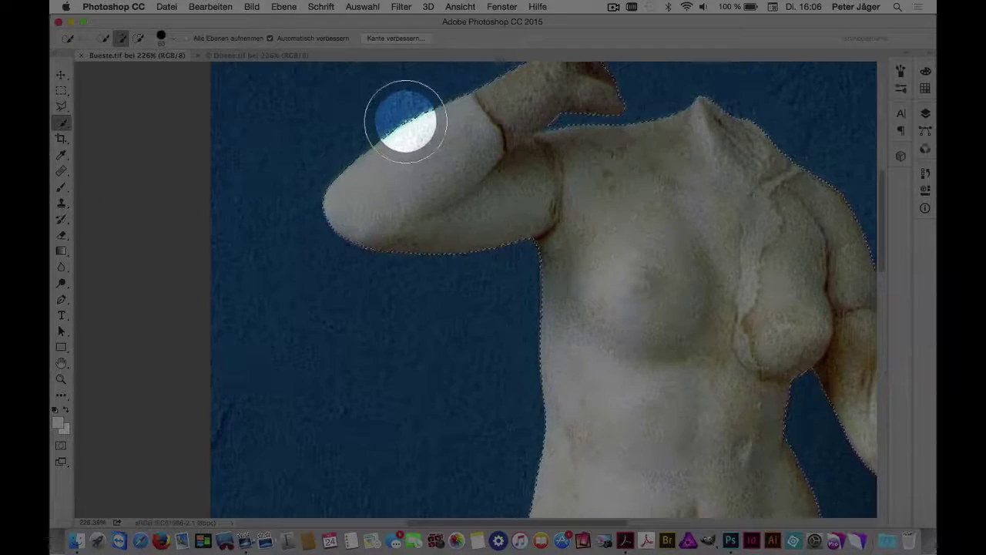
left_click_drag(433, 112, 406, 125)
Contract the statue selection by 2 pixels with Auswahl verändern > Verkleinern.
left_click(362, 6)
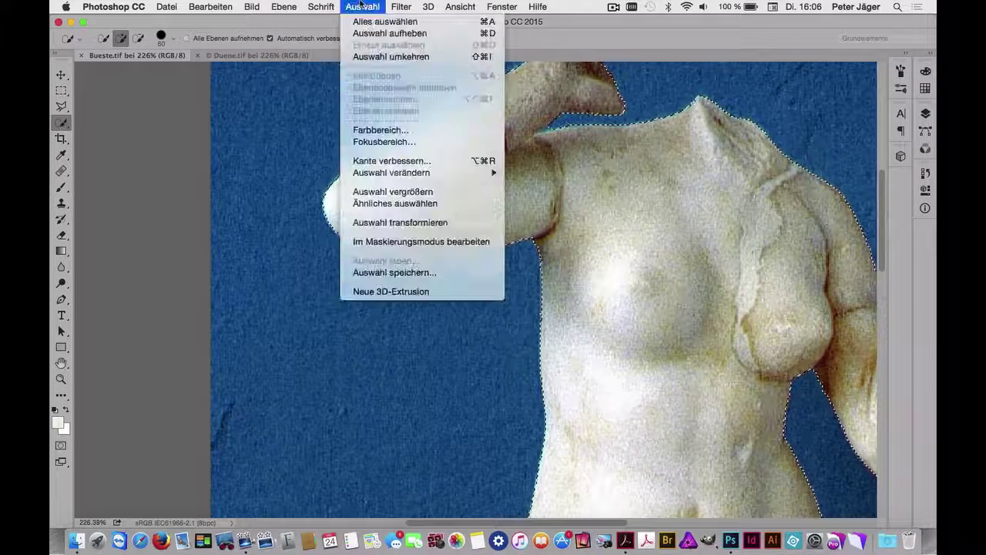
mouse_move(391, 173)
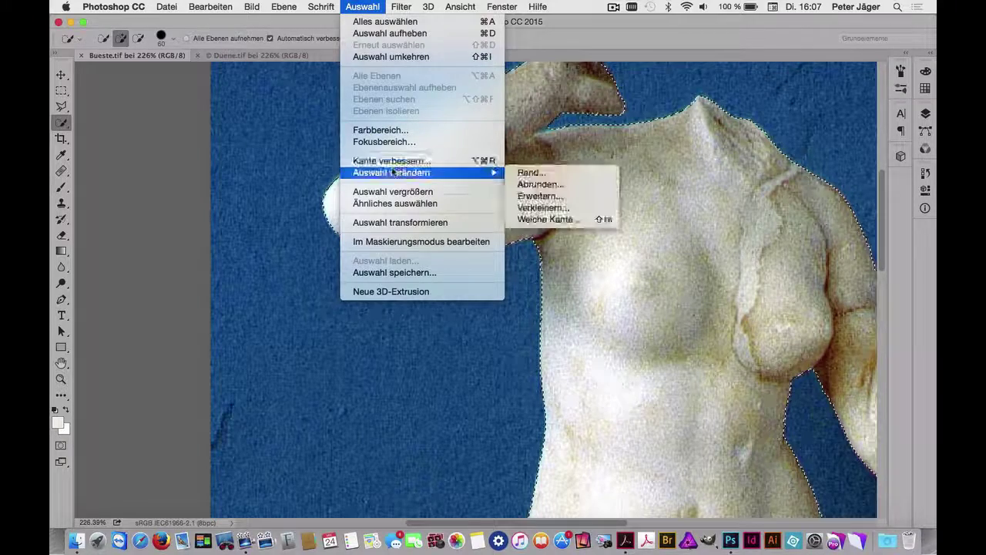
left_click(529, 208)
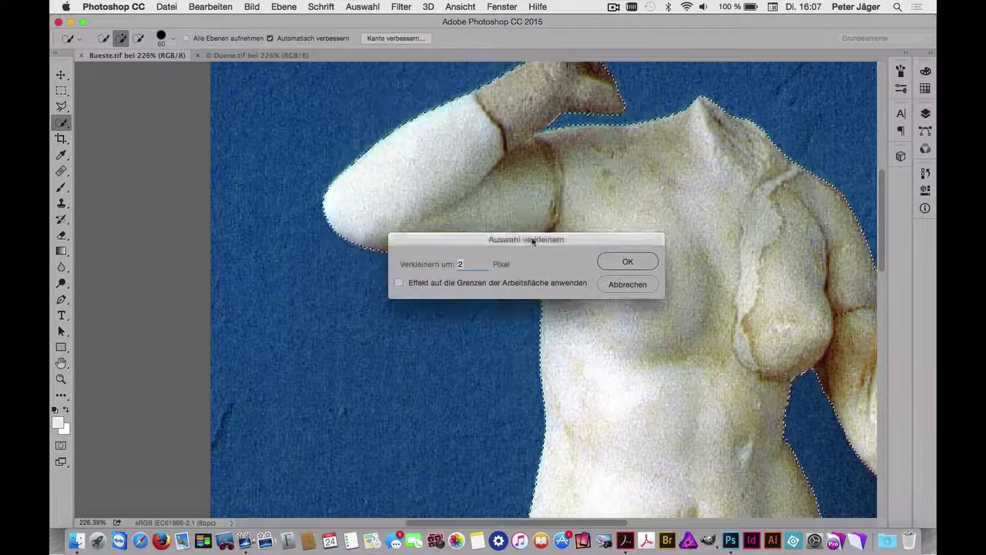
left_click(626, 262)
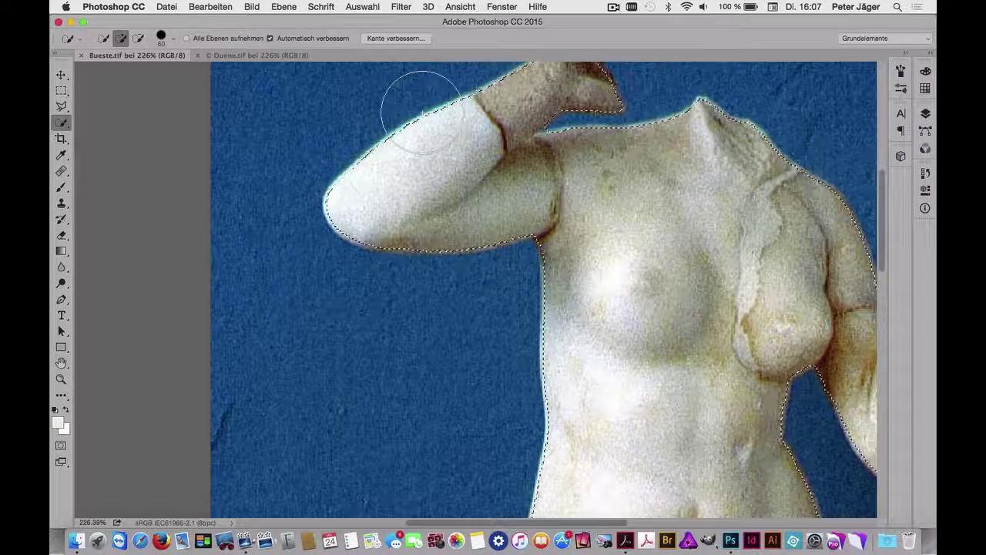
Feather the statue selection with a 1.5 px radius and fit the image in the window.
left_click(362, 7)
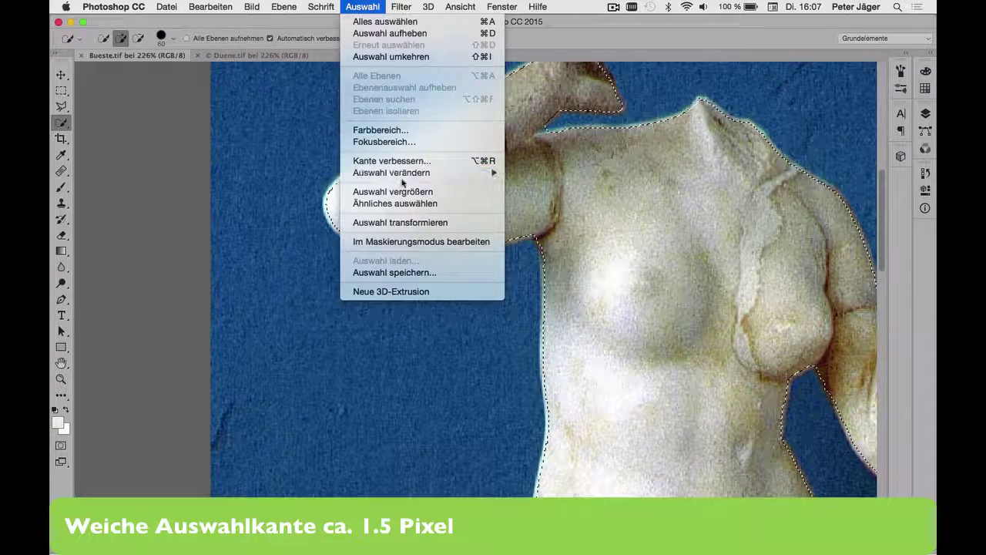
mouse_move(391, 172)
left_click(557, 219)
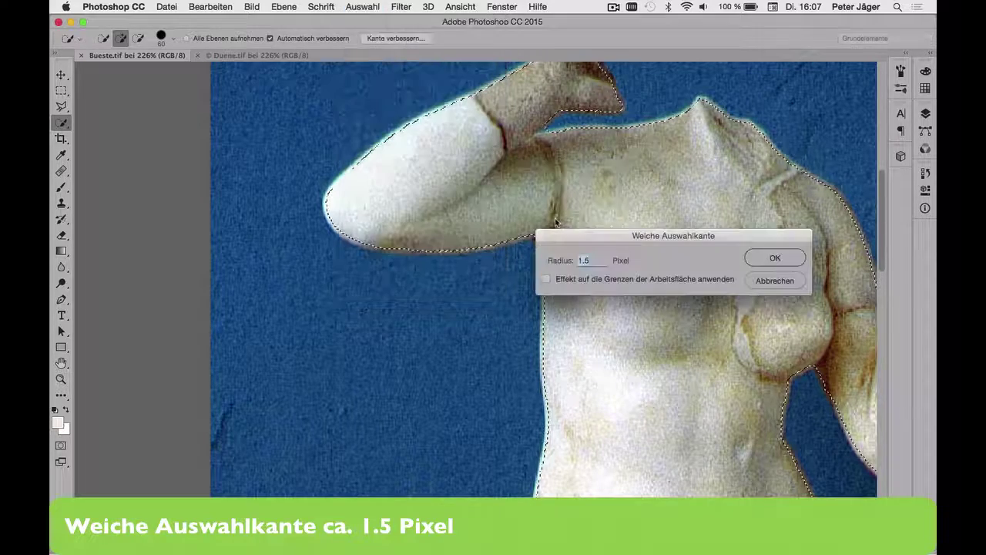
left_click(771, 259)
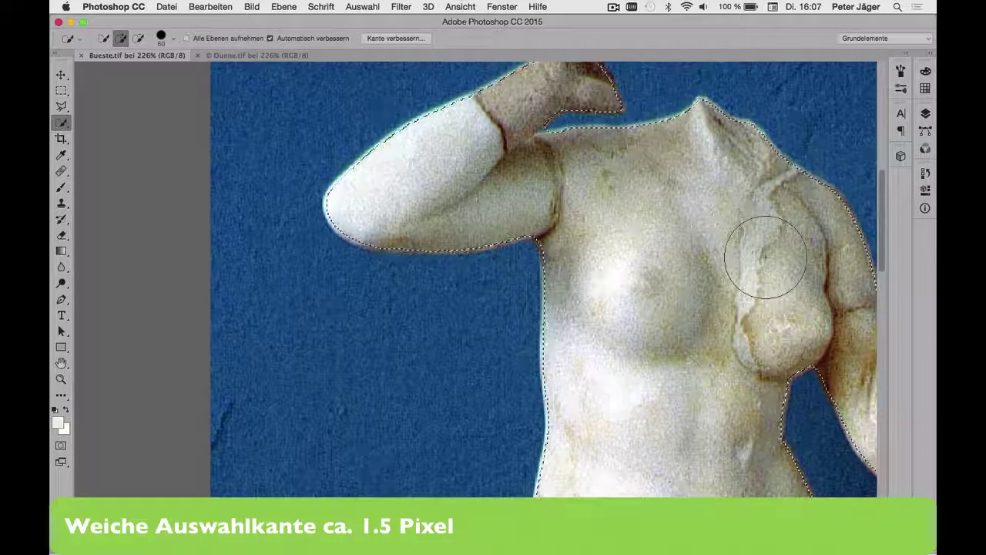
key("super+0")
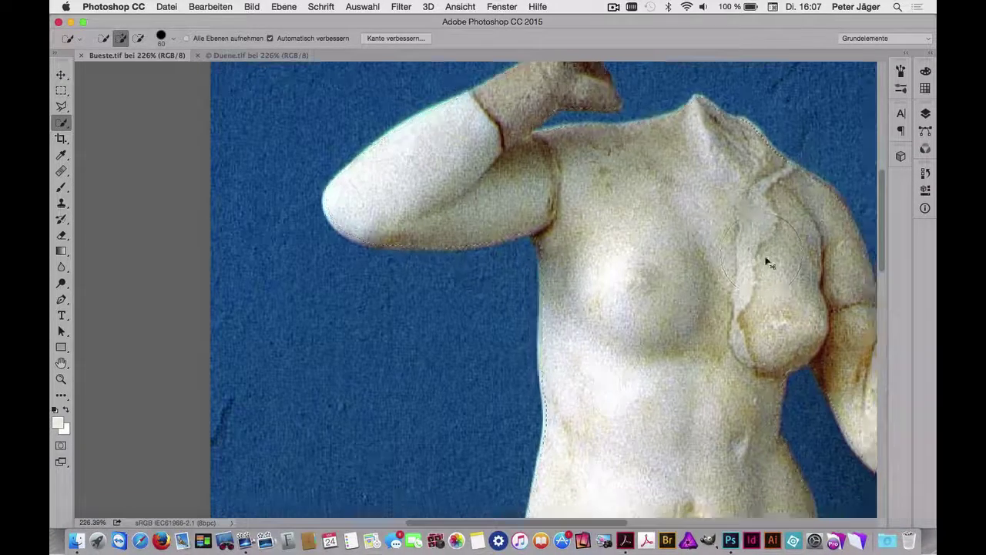
Save the selection in Bueste.tif as a new channel named 'Statue'.
left_click(362, 6)
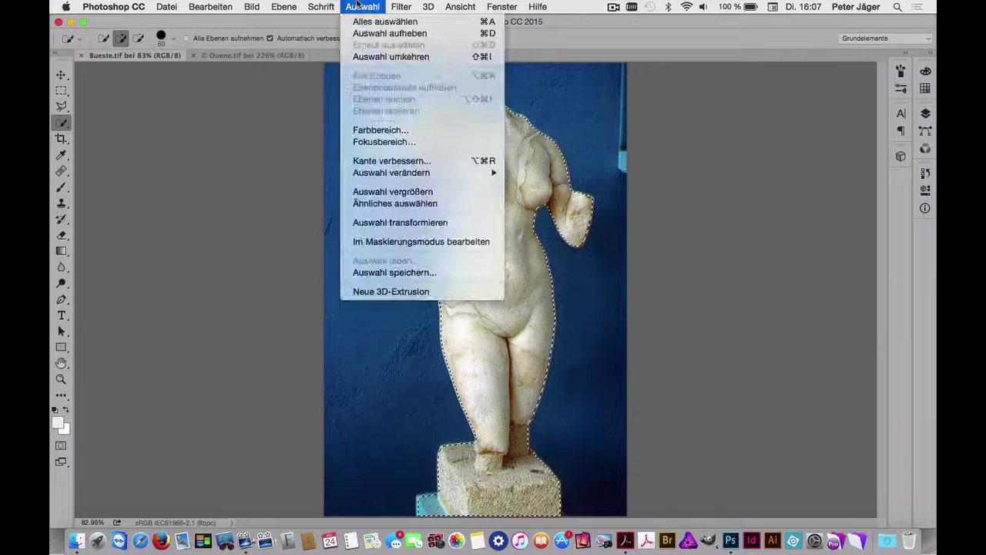
left_click(387, 272)
type("Statue")
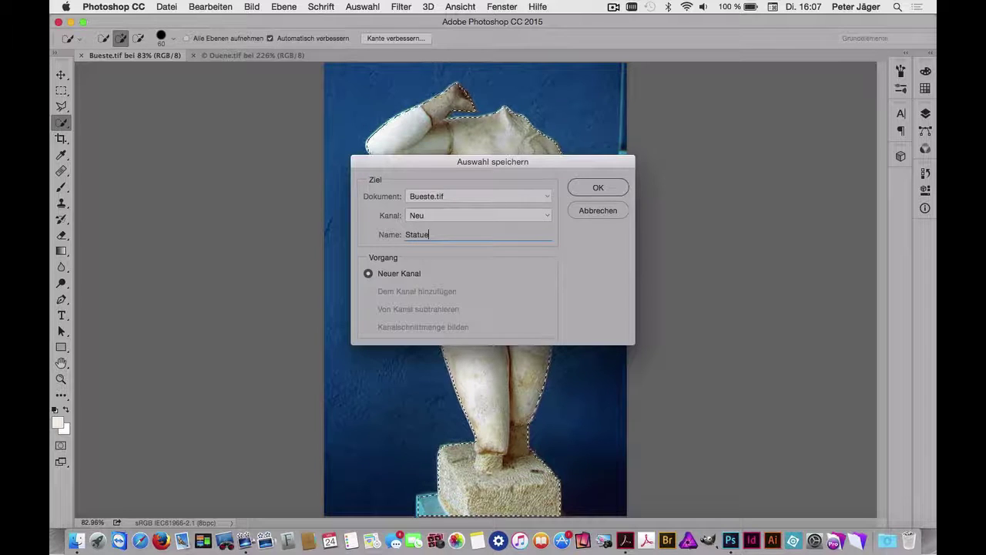
key("Return")
left_click(408, 39)
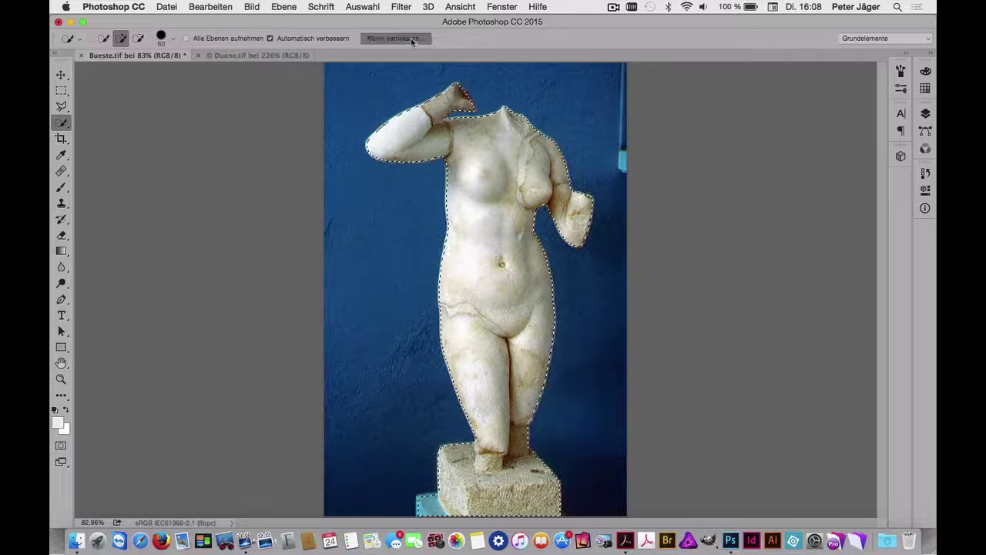
Set the Refine Edge view to Überlagerung (red overlay) and zoom into the statue's shoulder.
left_click(751, 130)
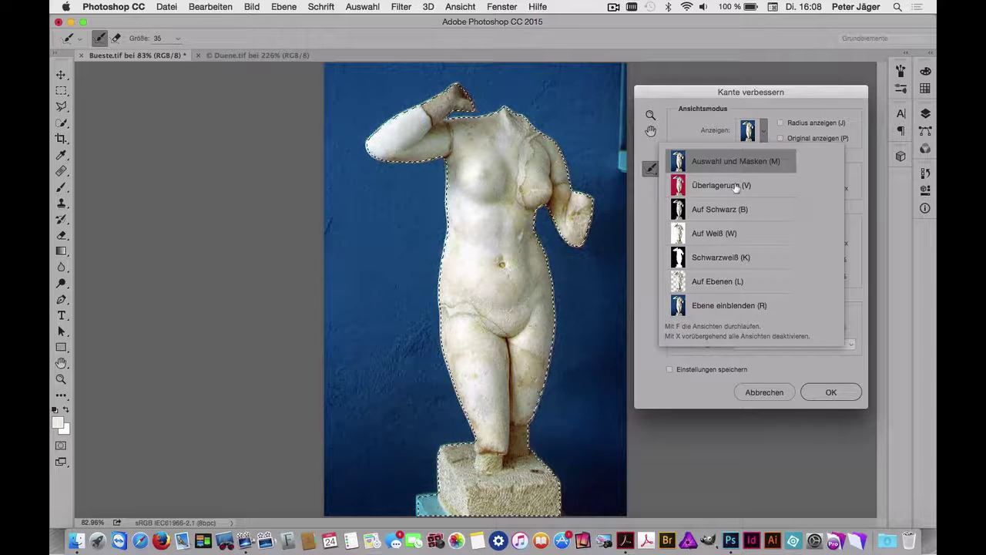
left_click(736, 187)
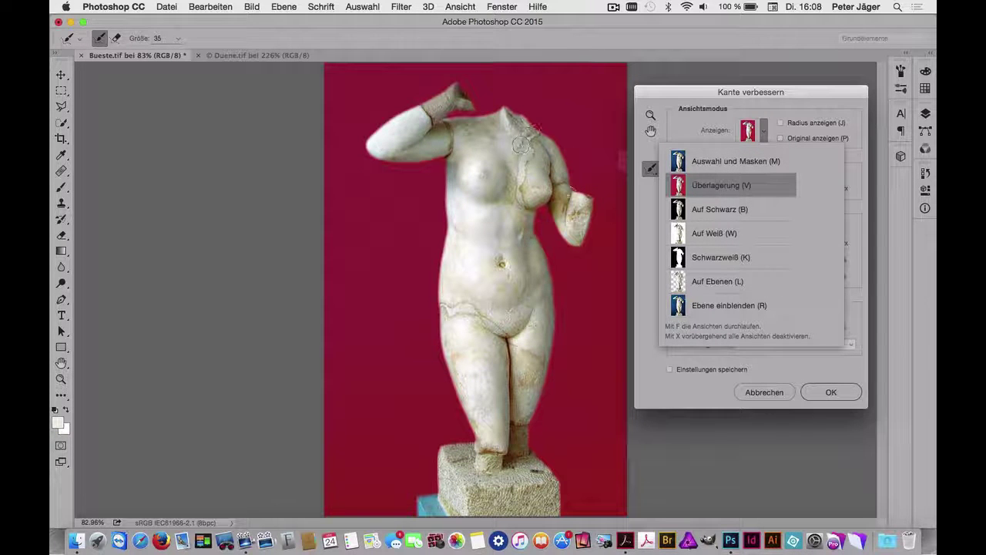
left_click(542, 195)
left_click(500, 196, "ctrl")
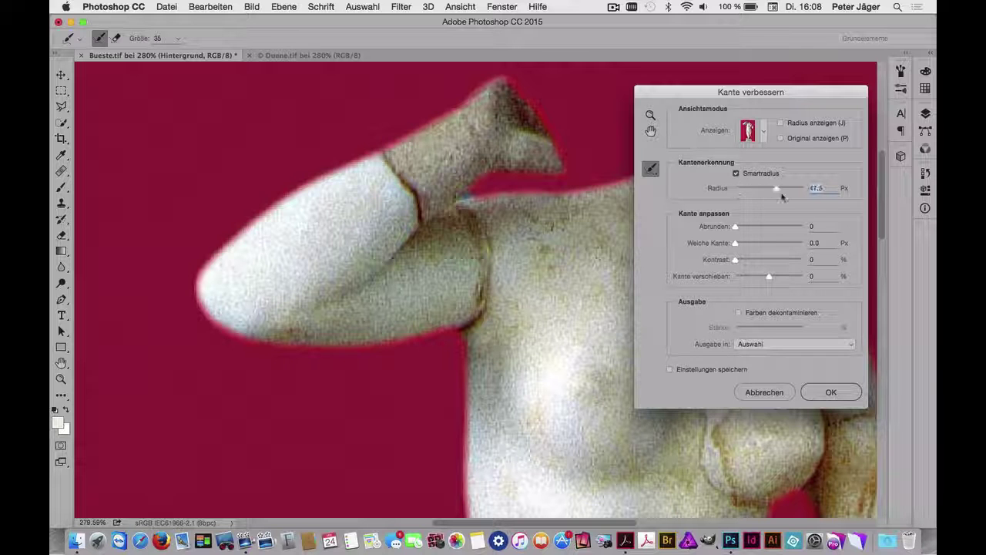
Enable Smartradius and brush the upper arm and forearm edges with Refine Radius.
left_click_drag(782, 196, 803, 194)
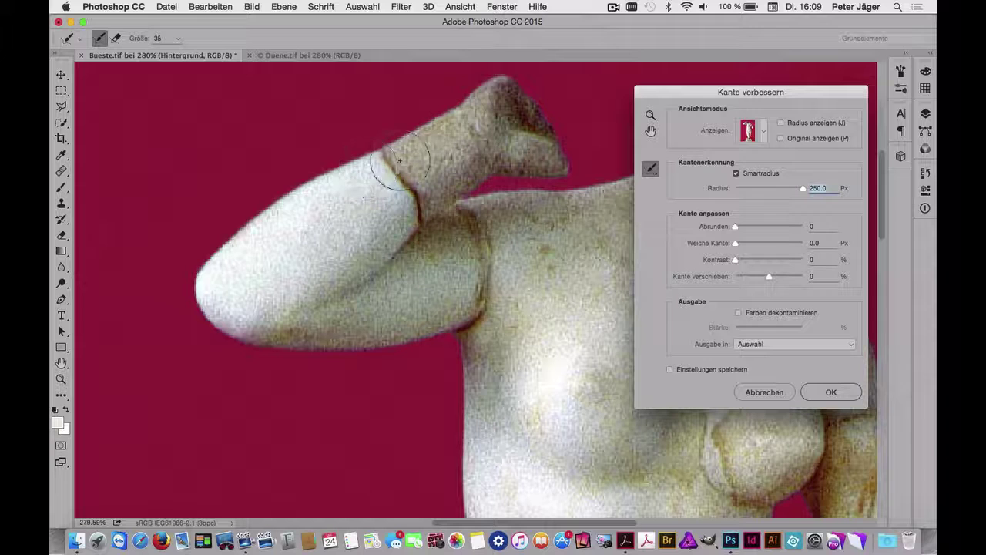
left_click_drag(399, 160, 333, 177)
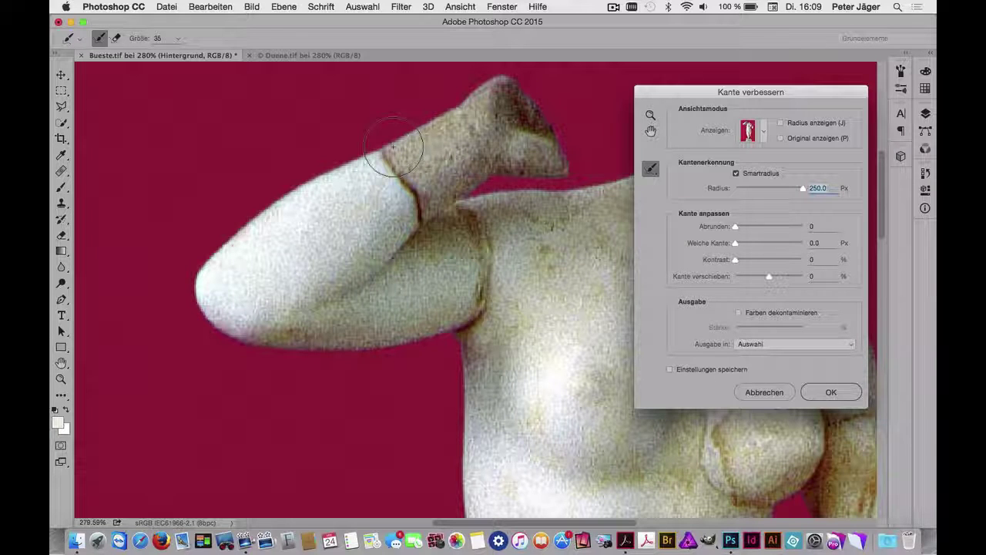
left_click(394, 146)
Set the edge Radius to 2.0 px, Abrunden to 2 and Weiche Kante to 0.2 px.
left_click_drag(803, 188, 742, 193)
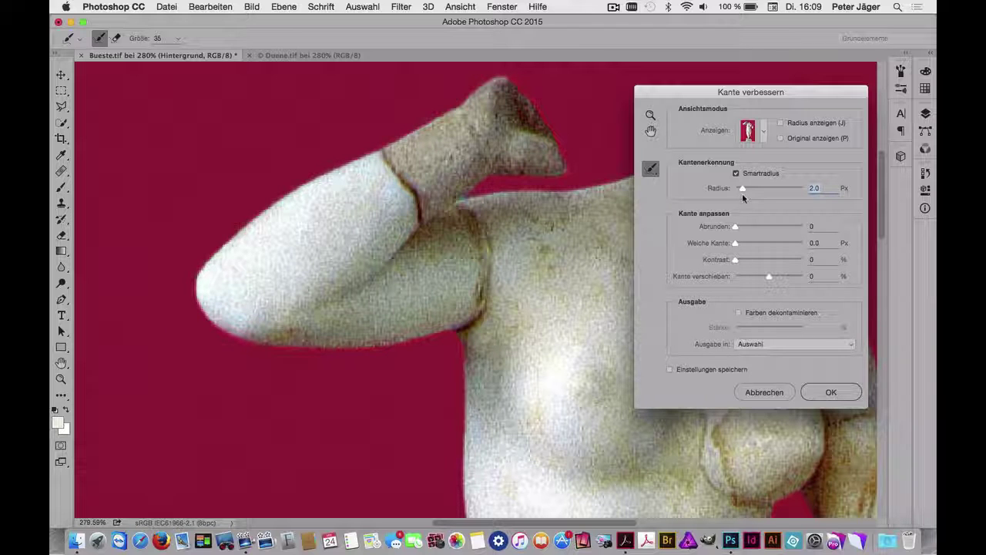
left_click_drag(735, 227, 752, 227)
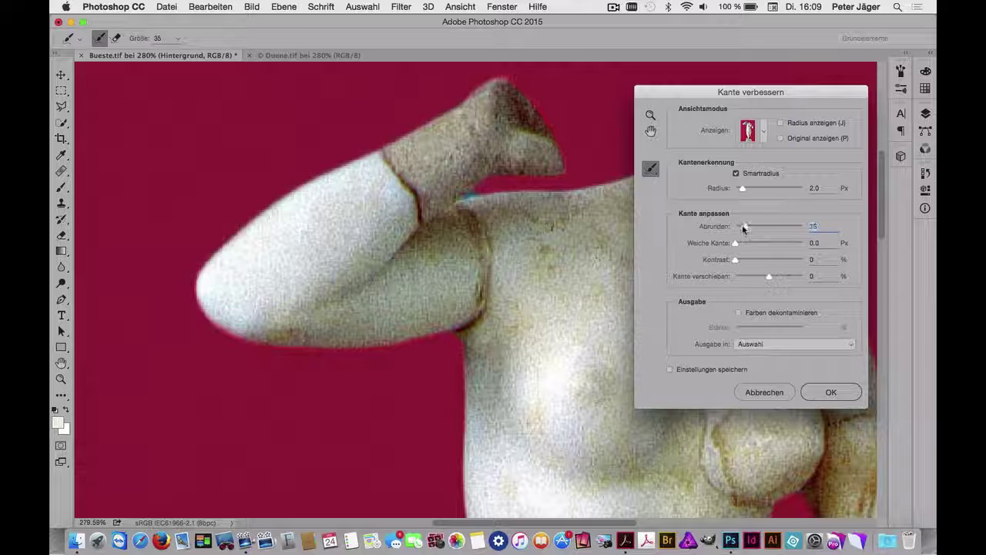
left_click_drag(740, 228, 739, 228)
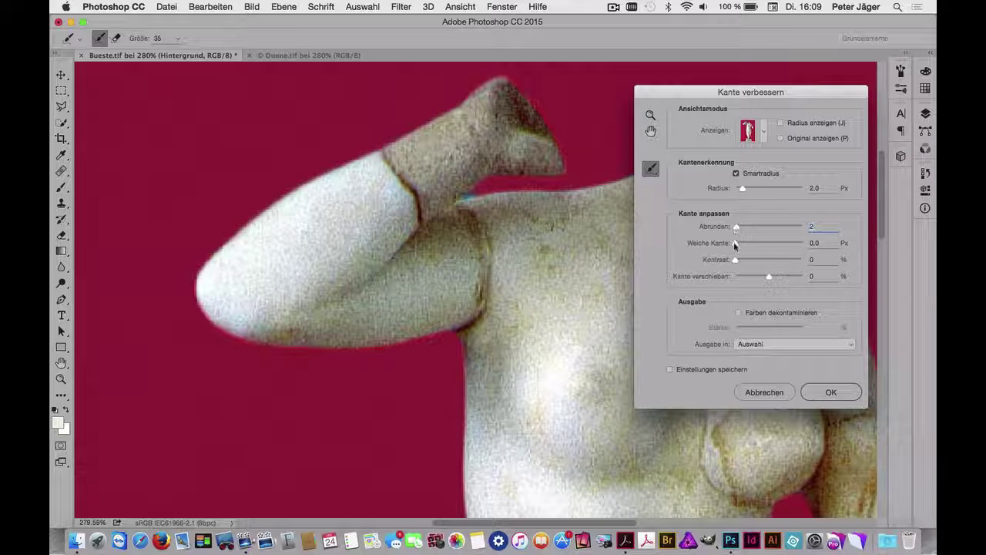
left_click_drag(753, 244, 768, 243)
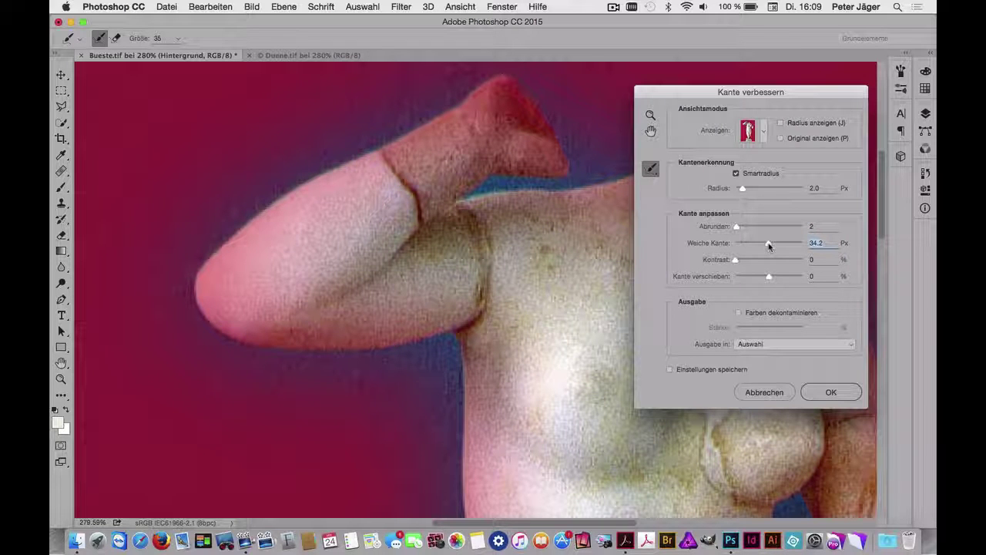
left_click_drag(769, 244, 736, 244)
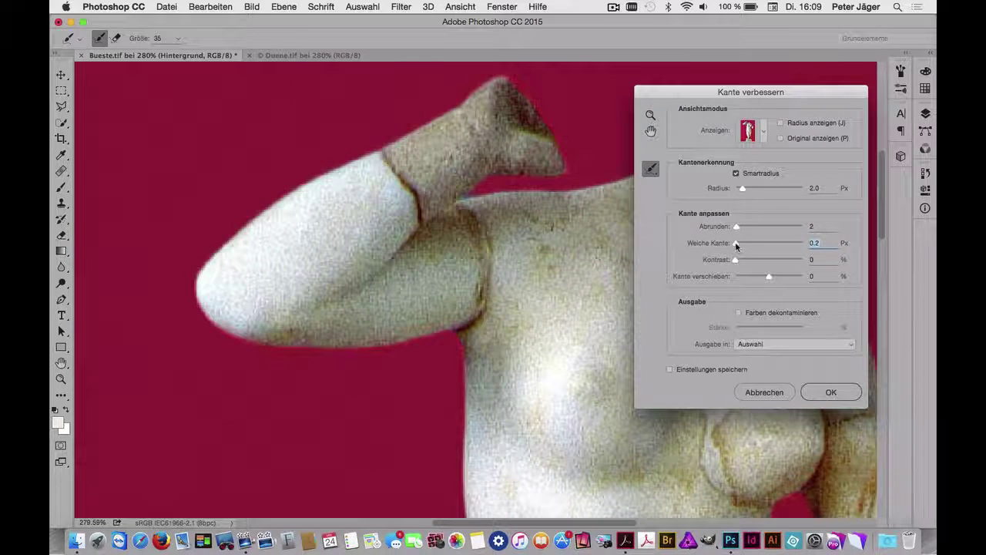
Reset contrast to 0, decontaminate colours, and output to Neue Ebene mit Ebenenmaske.
left_click(744, 261)
left_click_drag(744, 262, 726, 263)
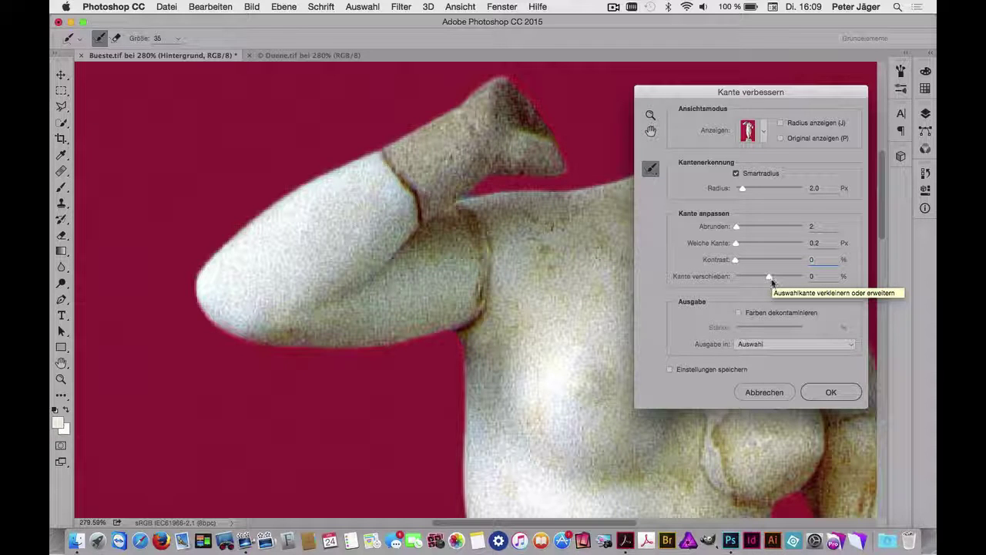
left_click(738, 313)
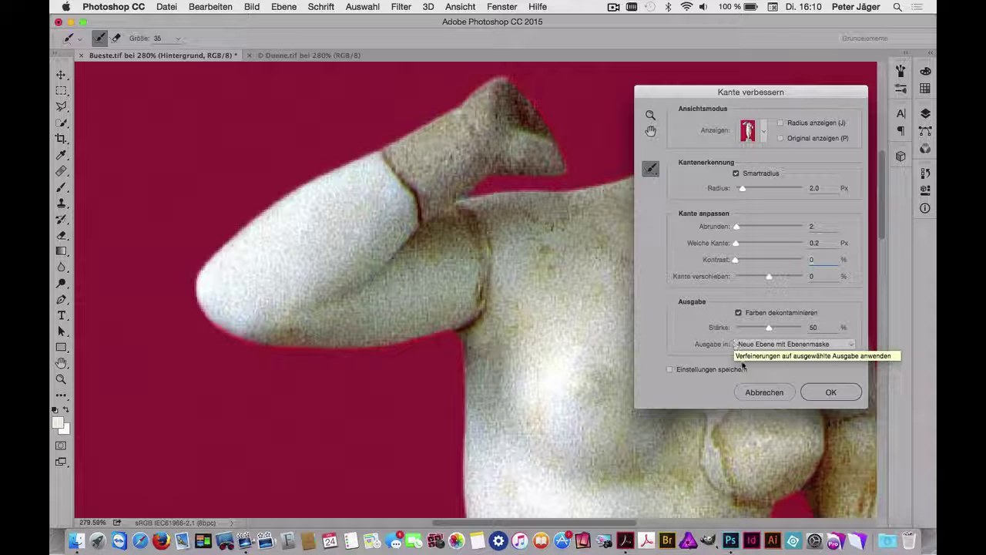
left_click(775, 344)
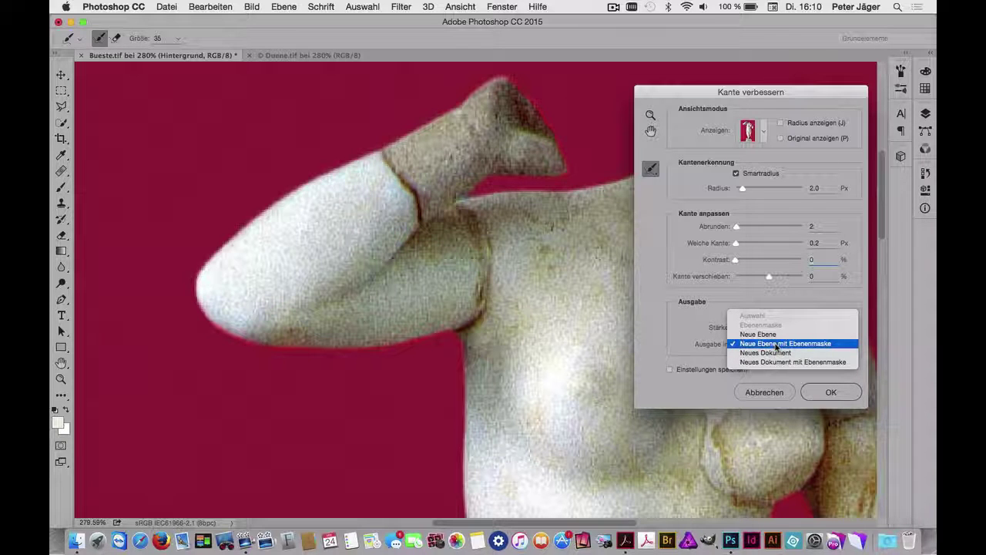
left_click(776, 344)
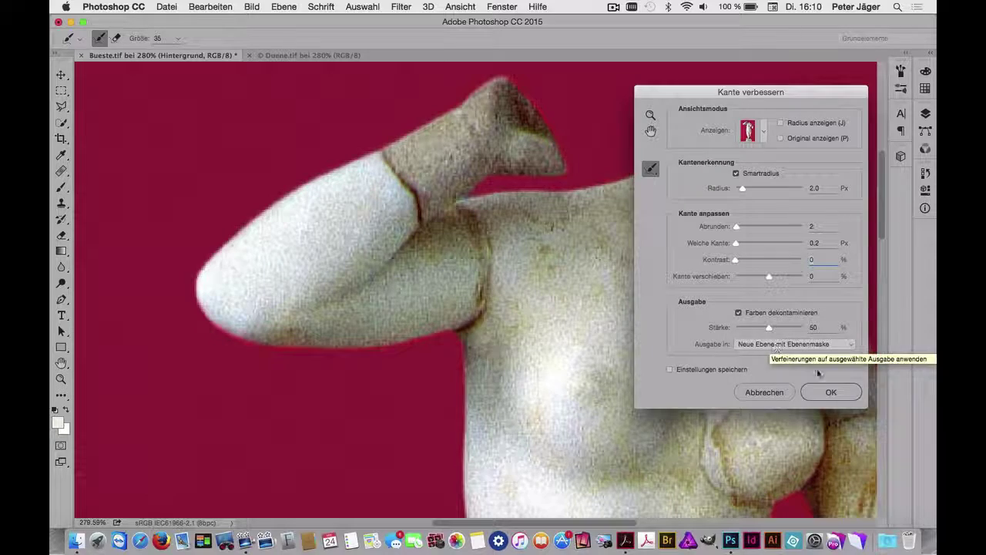
left_click(831, 392)
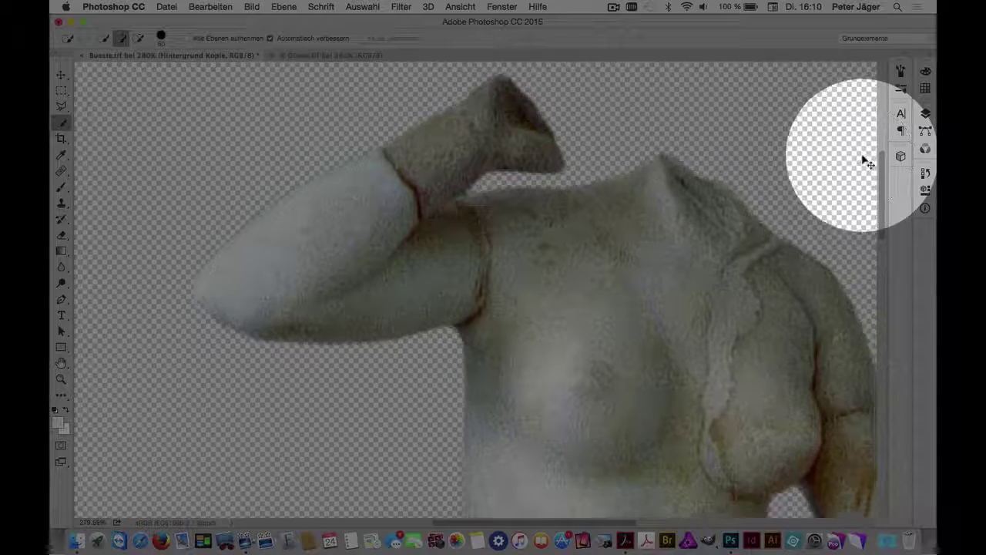
Show the Ebenen panel, inspect the statue's layer mask up close, then return to the statue view.
key("super+0")
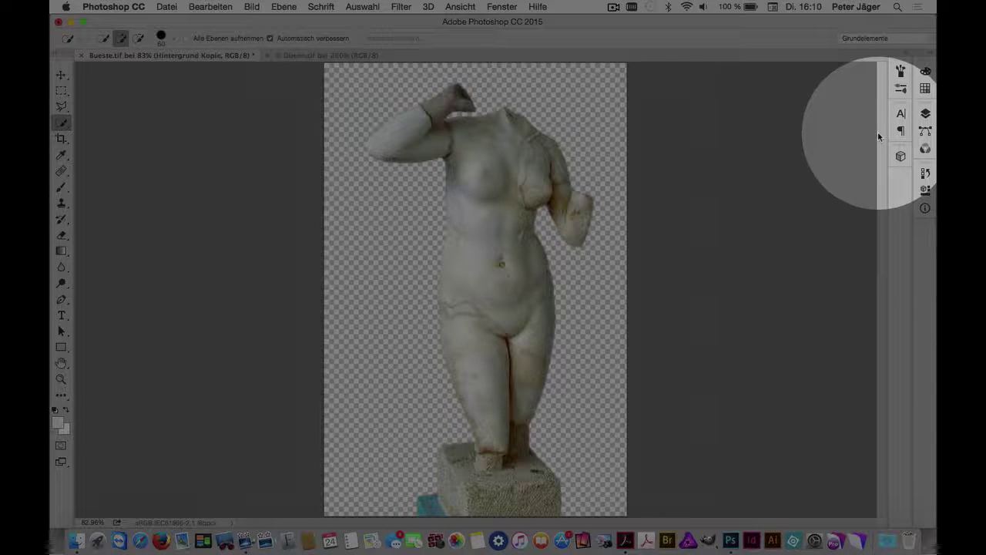
left_click(925, 113)
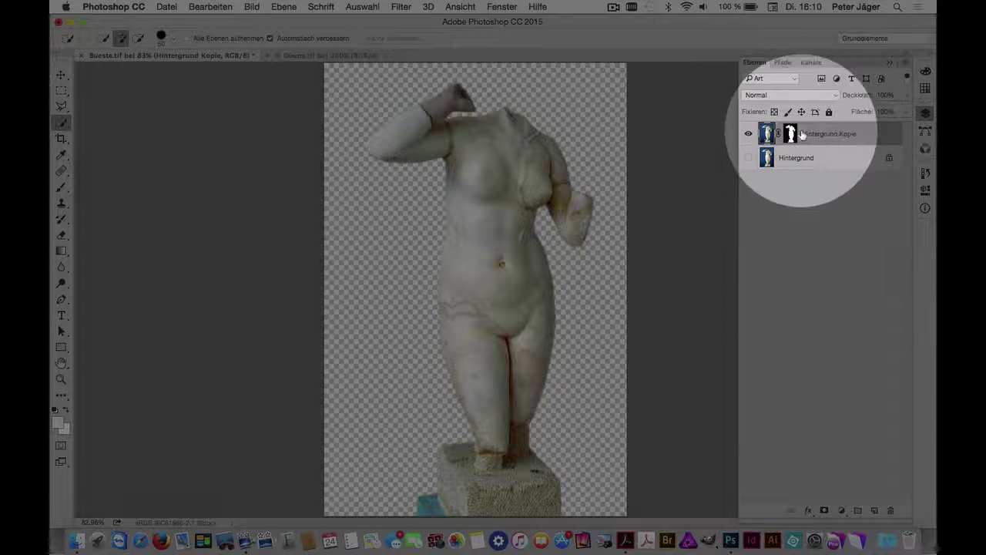
left_click(790, 134, "alt")
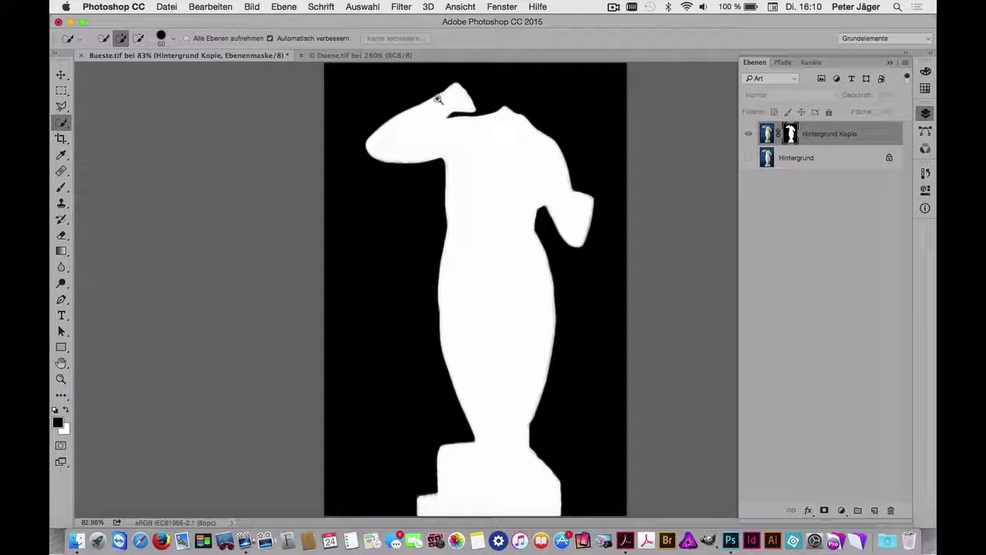
left_click_drag(407, 96, 534, 214)
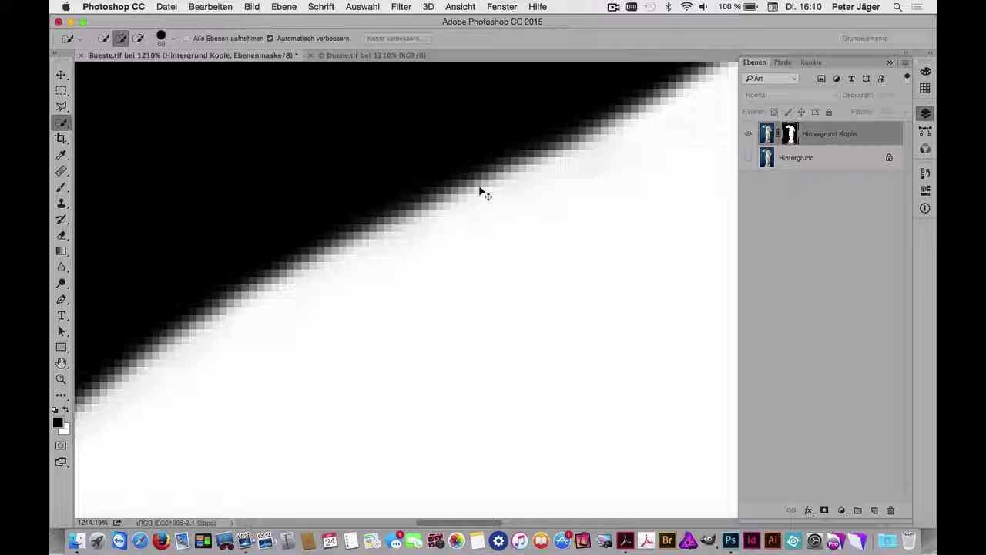
key("super+0")
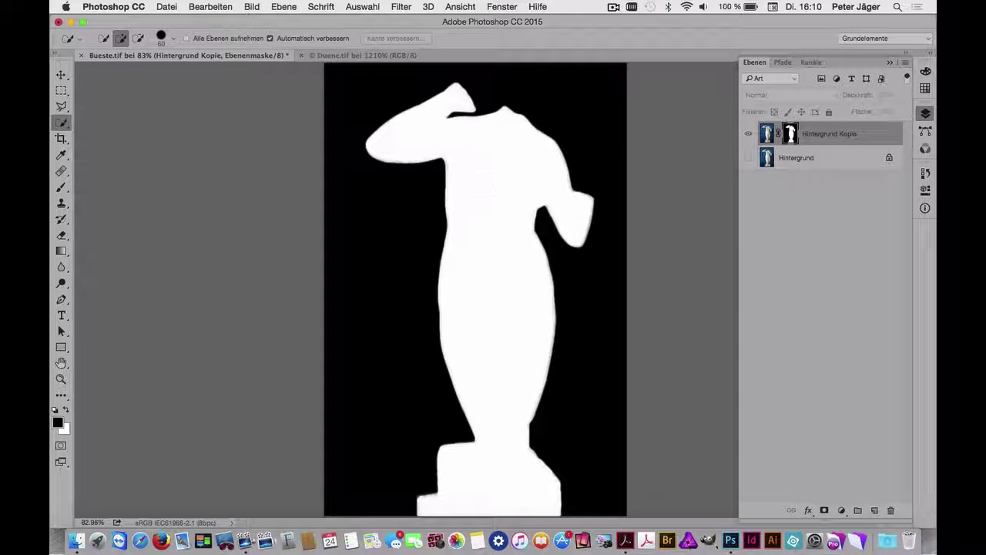
left_click(766, 134)
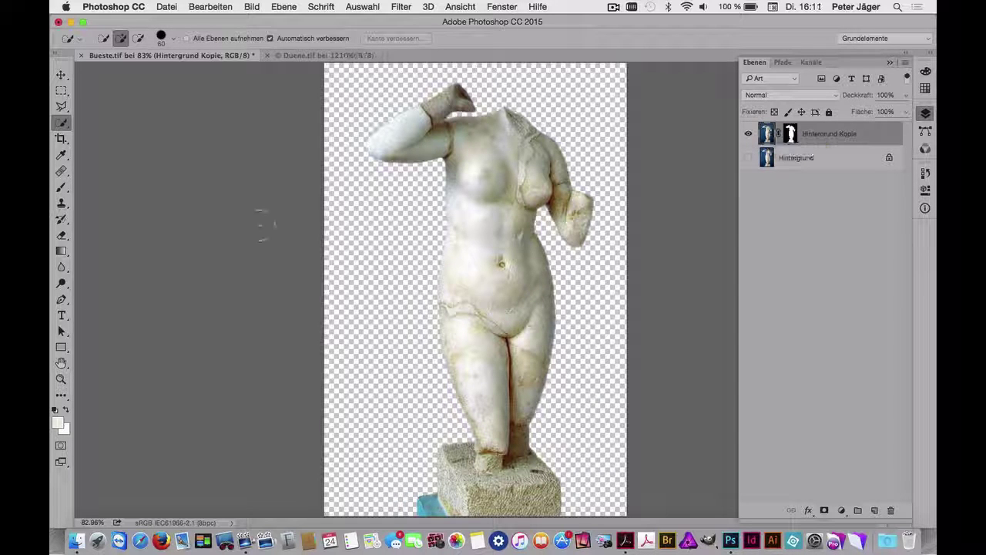
Drag the statue layer with the Move tool into Duene.tif and zoom in on the raised arm.
left_click(64, 76)
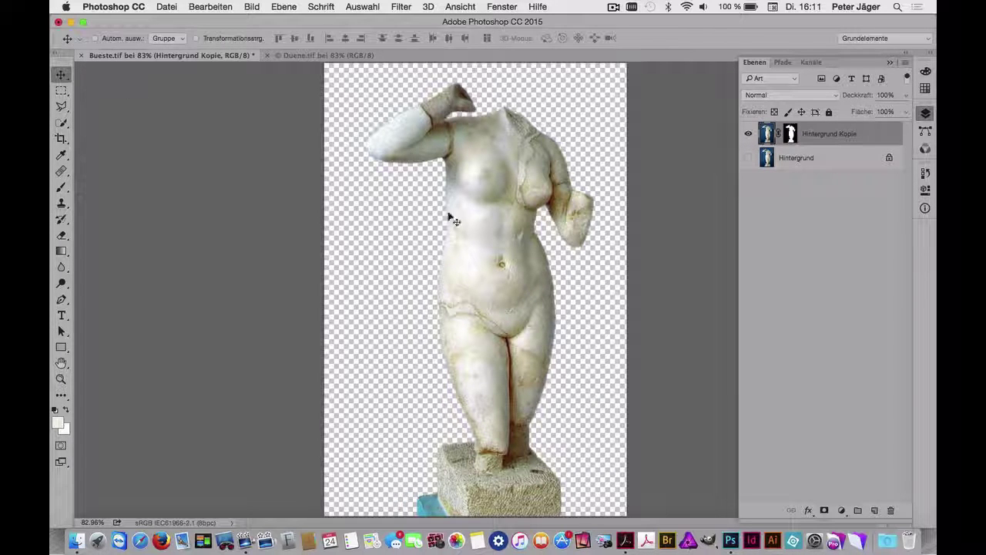
mouse_move(455, 217)
left_mouse_down()
mouse_move(362, 119)
mouse_move(331, 57)
left_mouse_up()
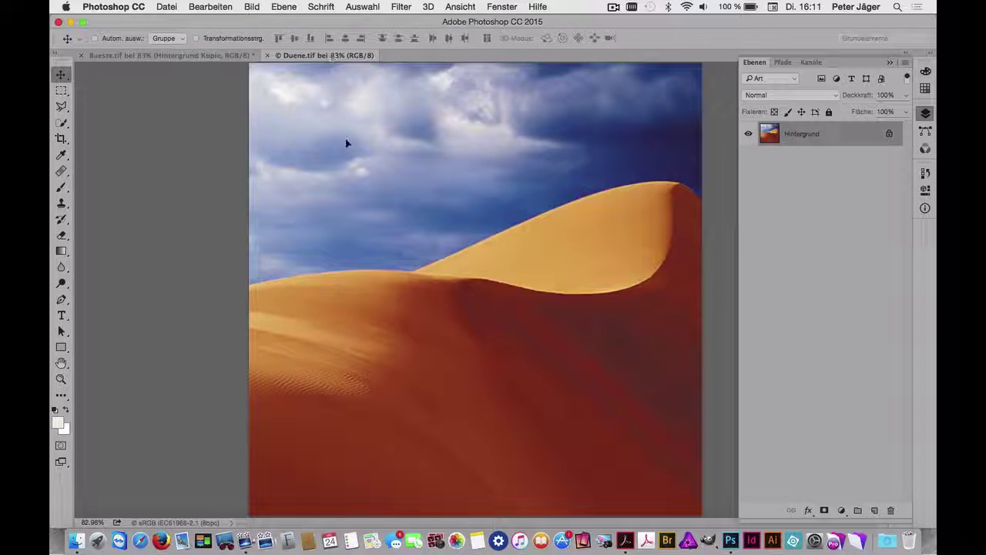
mouse_move(331, 57)
left_mouse_down()
mouse_move(402, 282)
mouse_move(382, 251)
left_mouse_up()
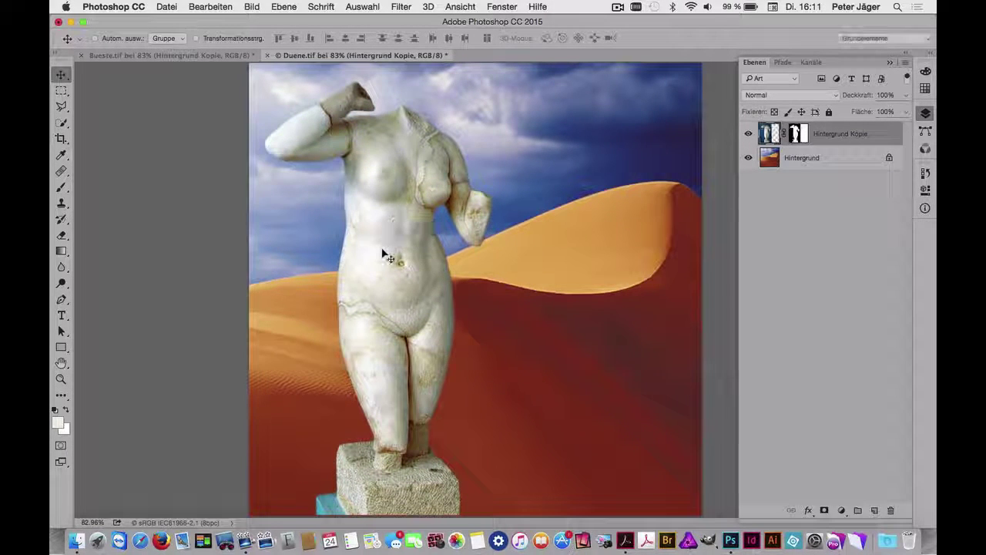
key("super")
left_click_drag(289, 106, 371, 198)
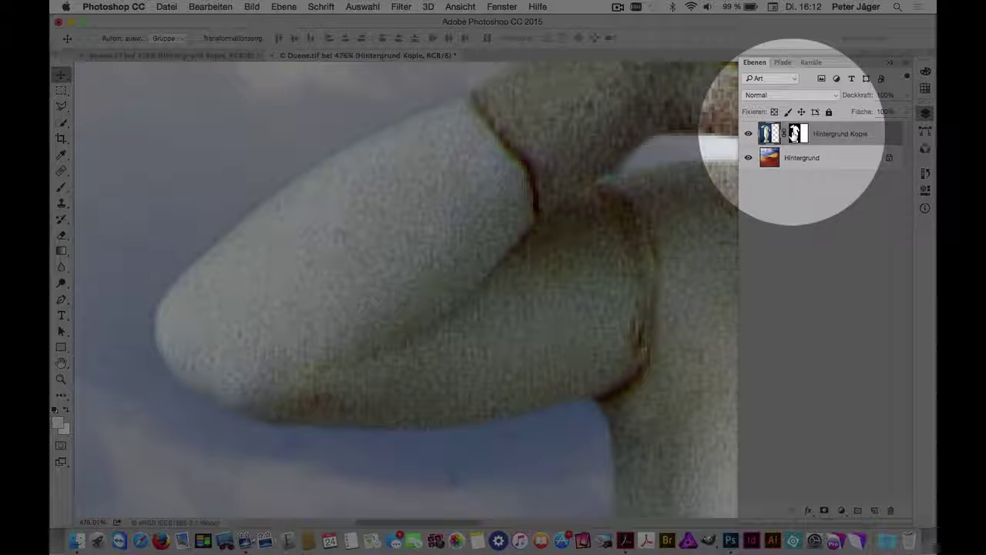
Apply Gradationskurven to the statue's layer mask, raising the curve midpoint to 70, then fit the composite.
left_click(798, 135)
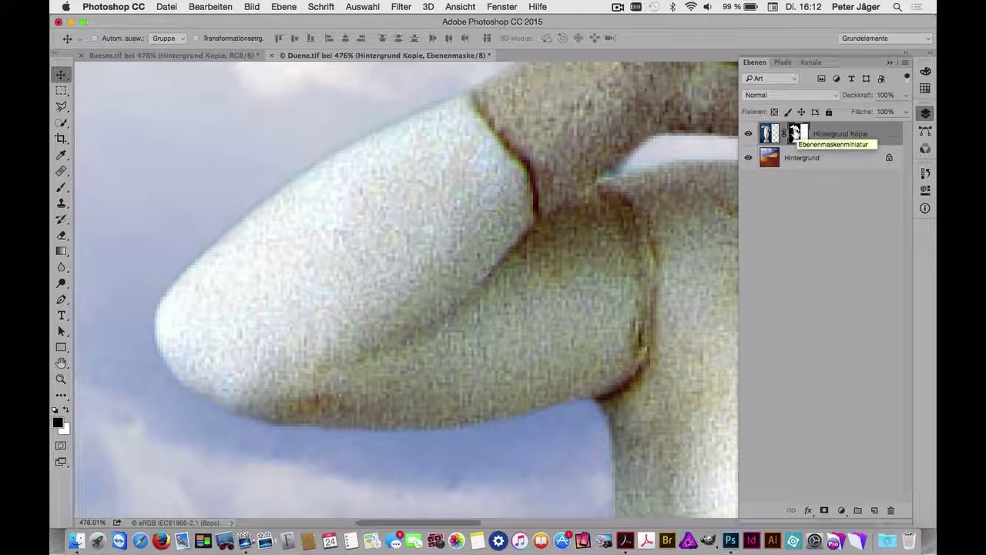
left_click(252, 7)
mouse_move(275, 40)
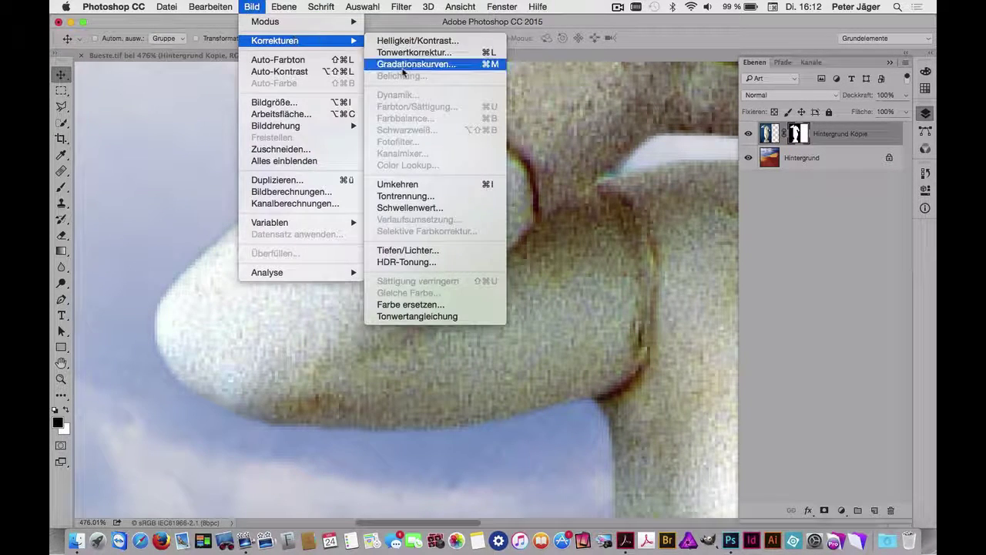
left_click(427, 64)
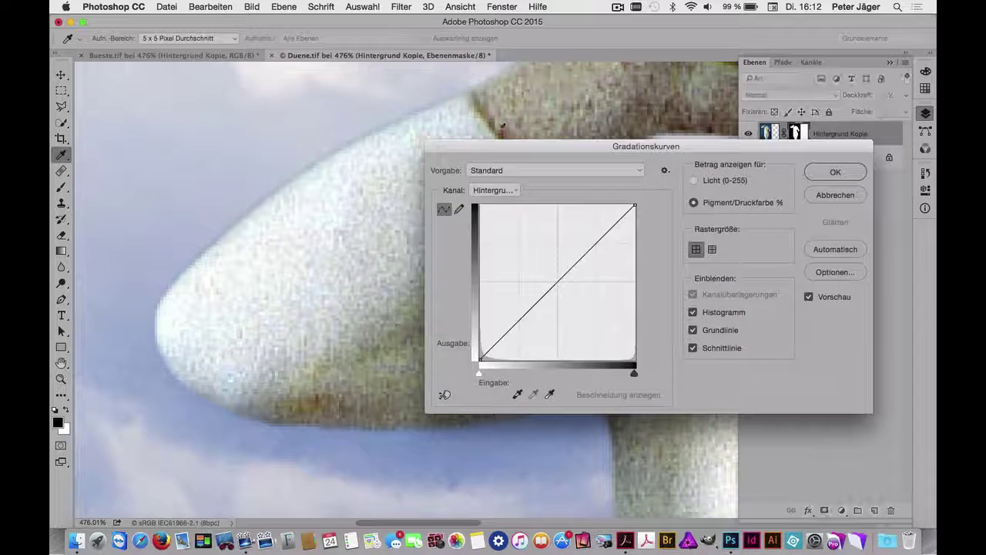
left_click(515, 192)
left_click(534, 190)
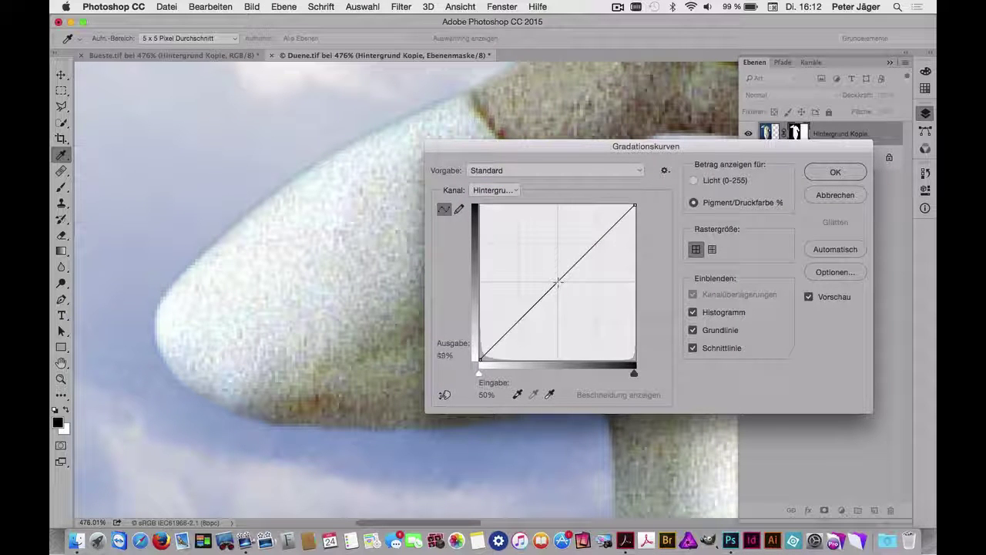
left_click_drag(559, 282, 558, 248)
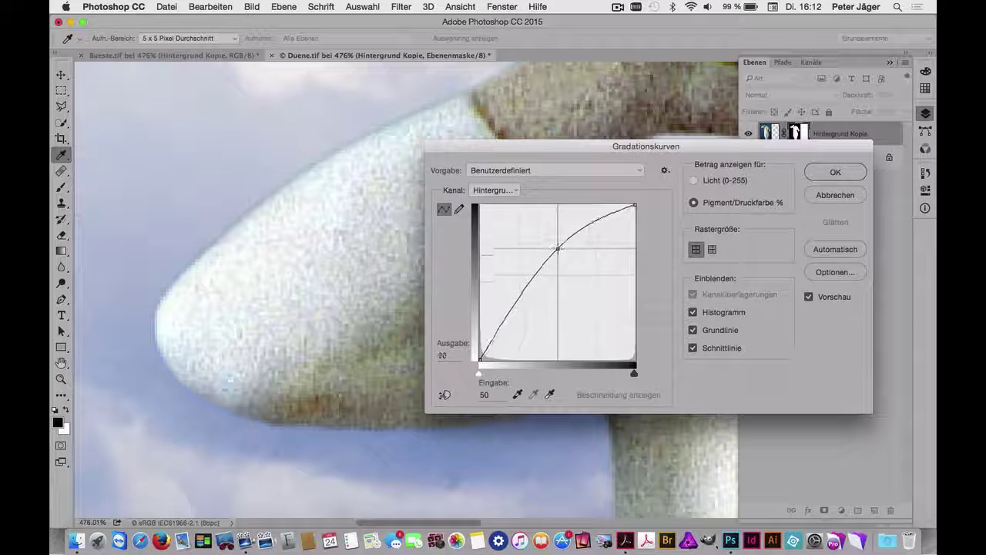
left_click_drag(558, 247, 559, 316)
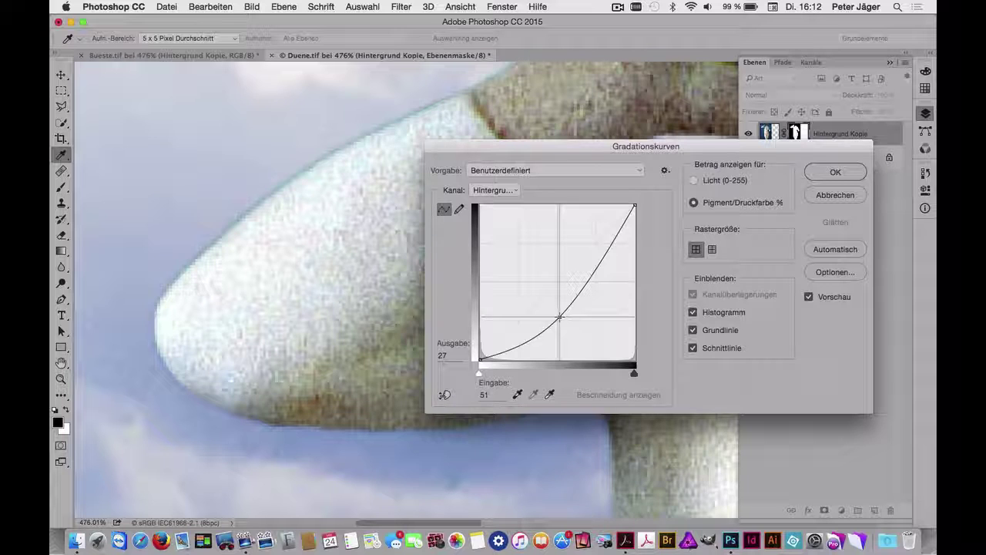
left_click_drag(559, 315, 558, 250)
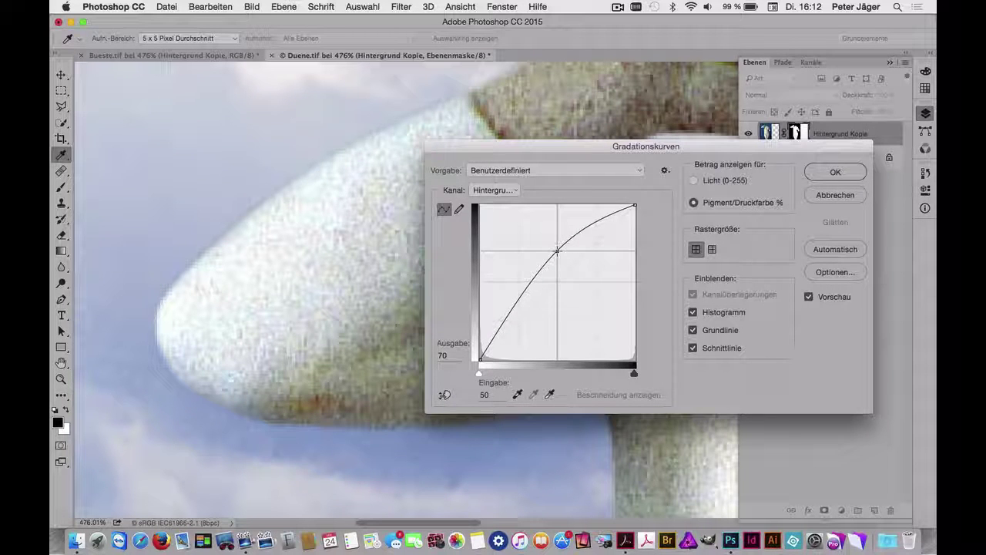
left_click(818, 172)
key("super+0")
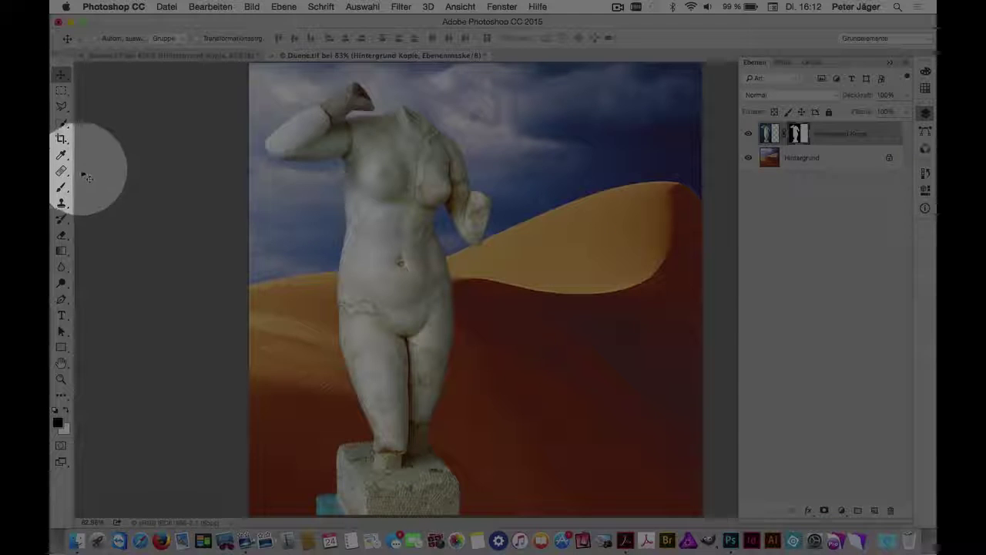
Activate the Brush tool at size 24, Normal mode, 100% opacity and flow.
left_click(61, 188)
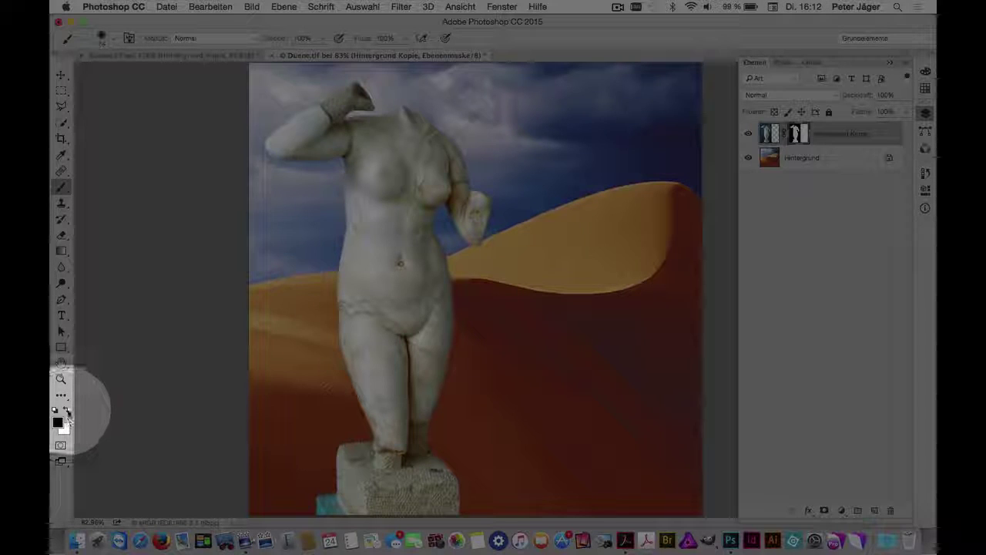
Paint black over the cyan patch at the base's lower left, then restore part with white.
left_click(66, 411)
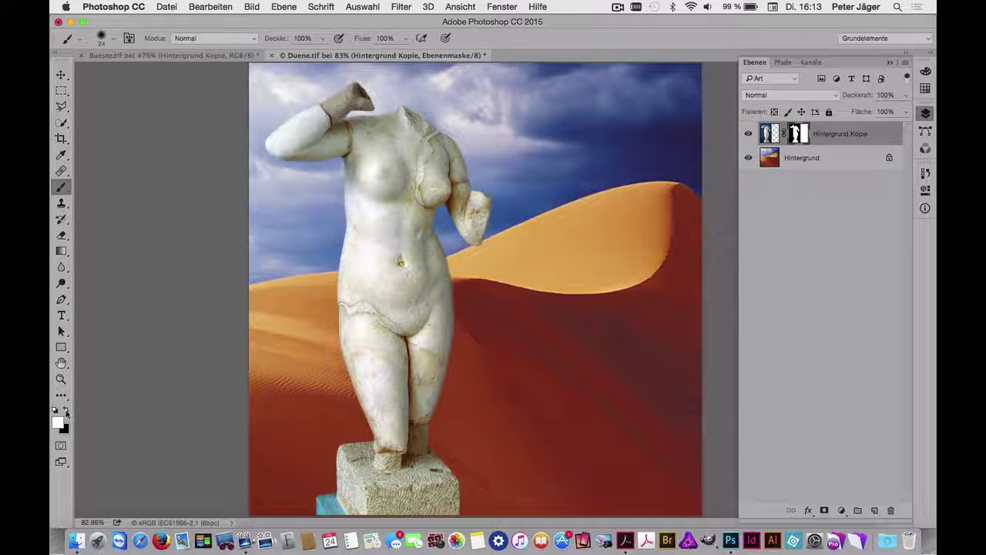
left_click(66, 411)
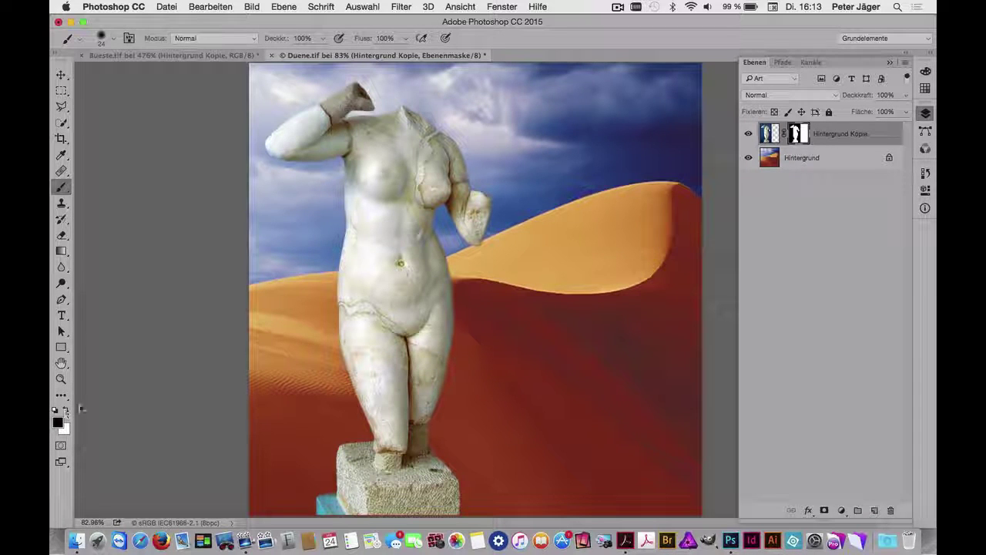
left_click_drag(319, 497, 329, 510)
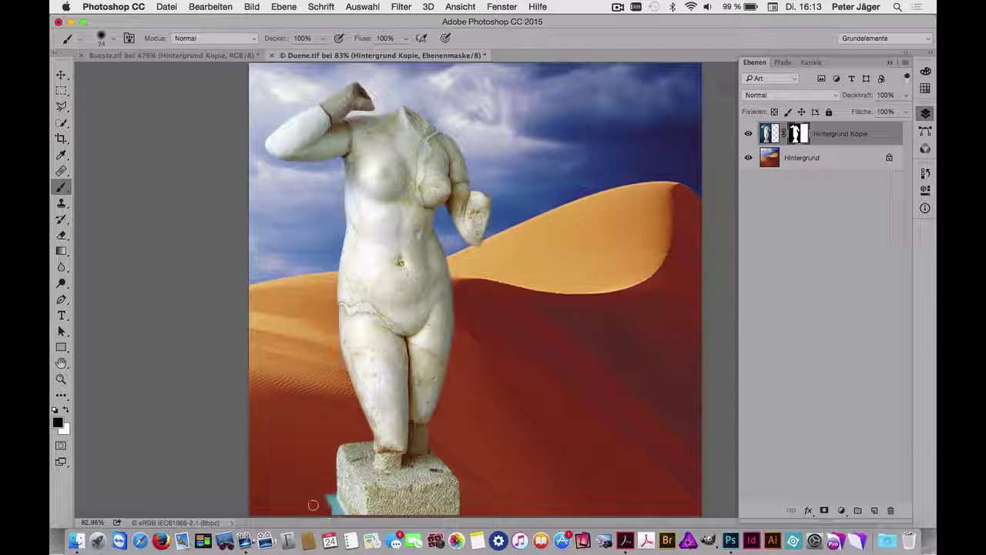
left_click(67, 410)
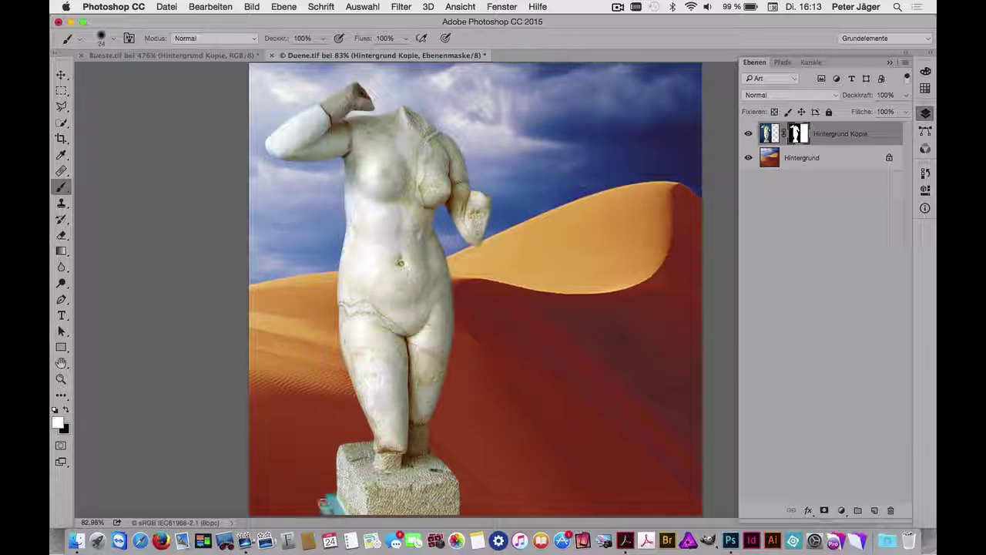
left_click_drag(327, 511, 324, 502)
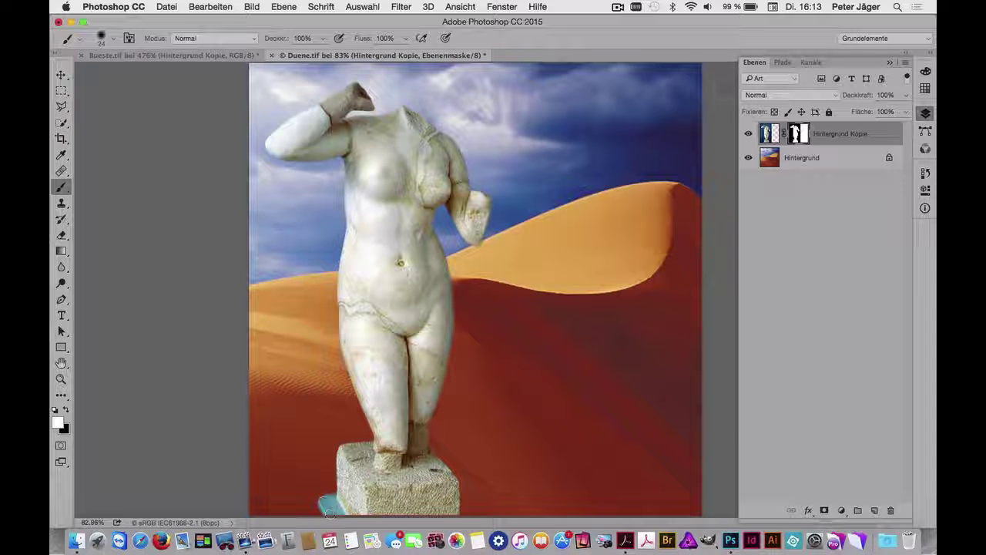